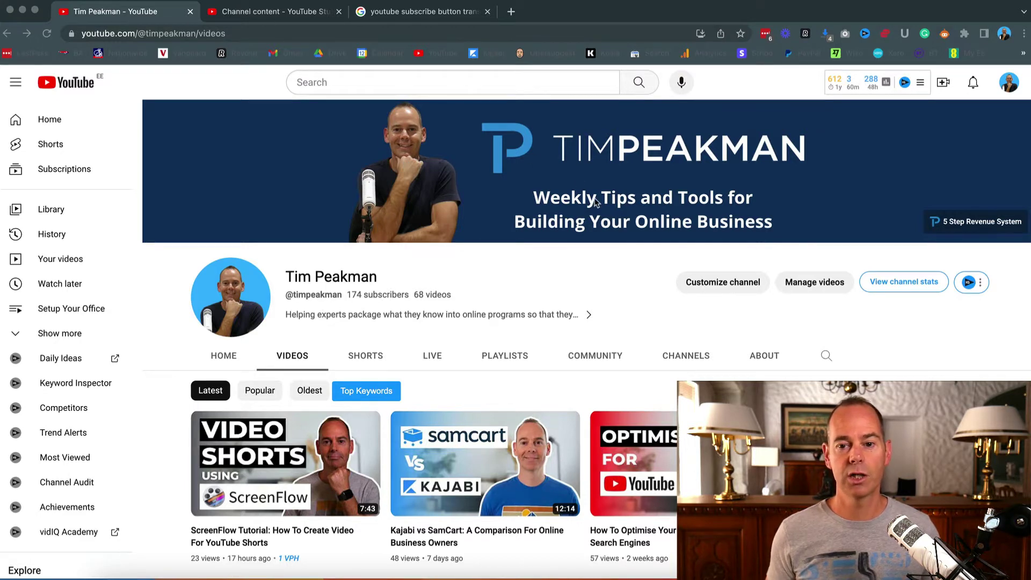
- Switch to the Channel content tab, which lists the channel's uploaded videos
left_click(260, 13)
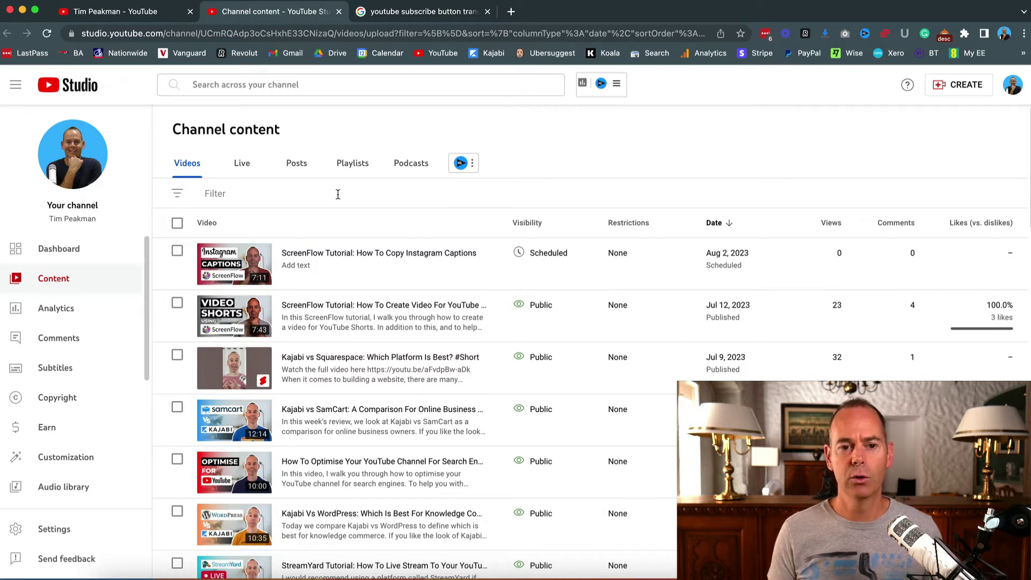
- Review the Video watermark section under Customization > Branding, then return to the channel's Videos page
left_click(58, 461)
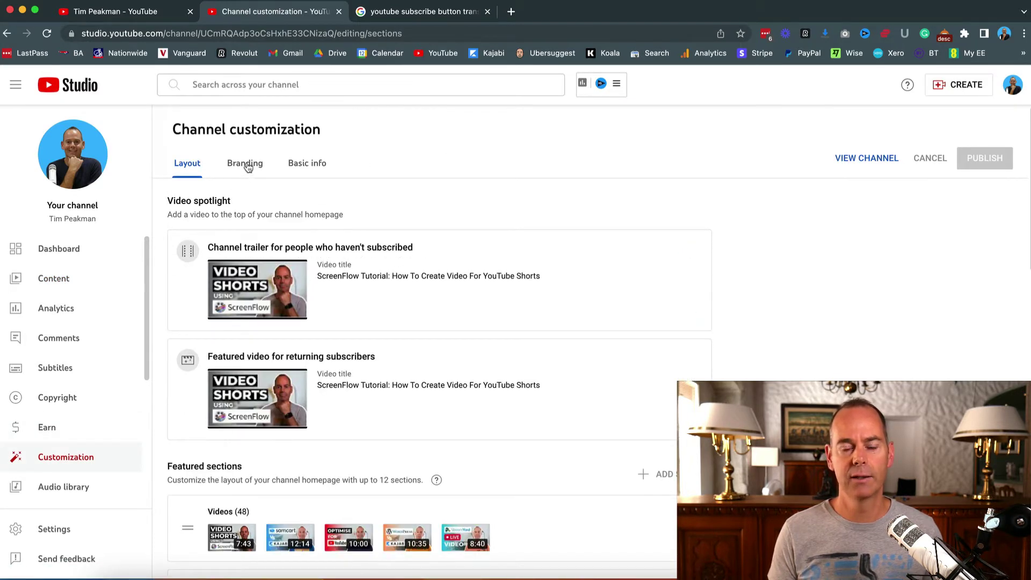
left_click(248, 168)
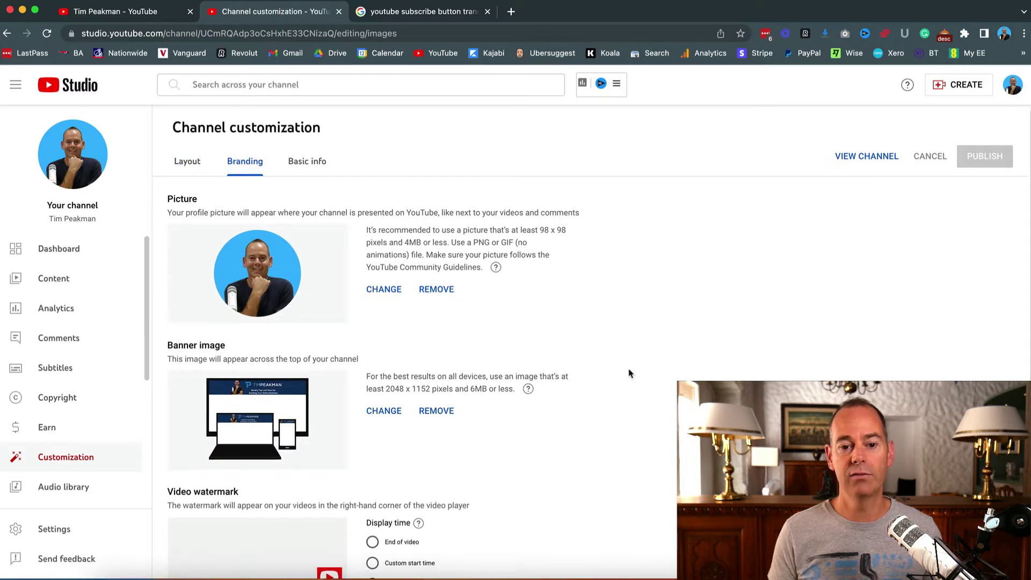
scroll(630, 373, "down", 1)
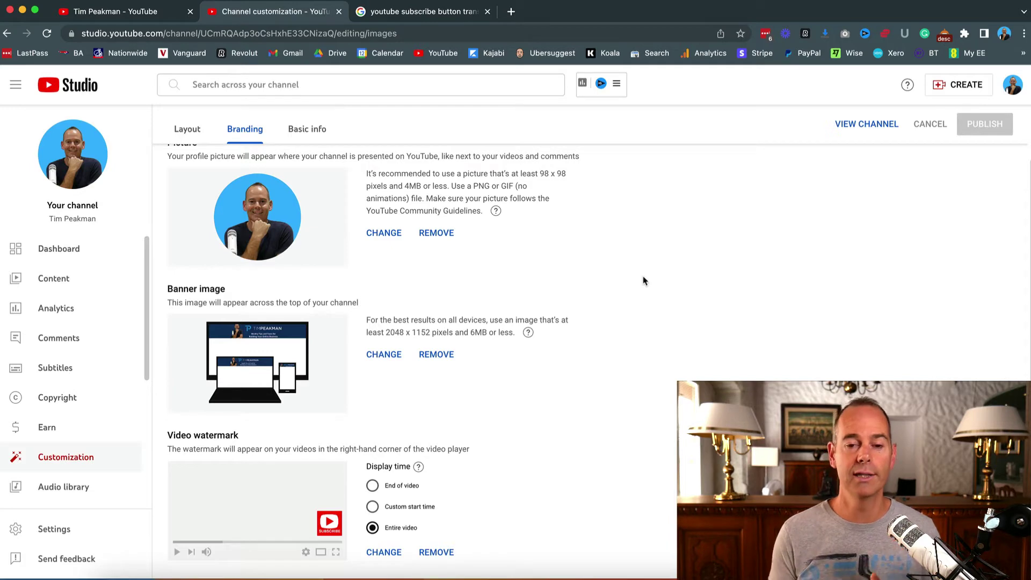
scroll(644, 281, "up", 1)
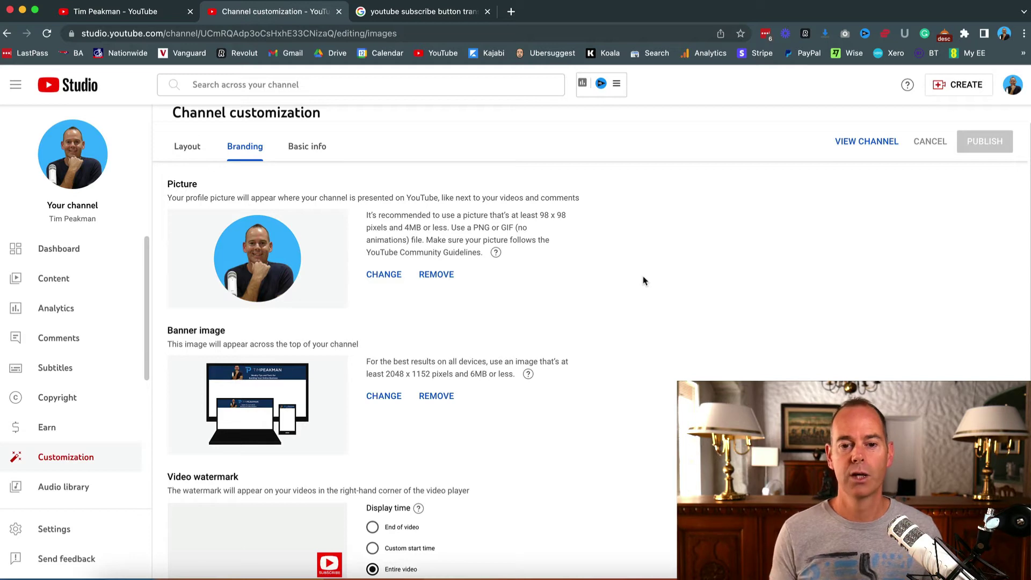
scroll(291, 273, "up", 1)
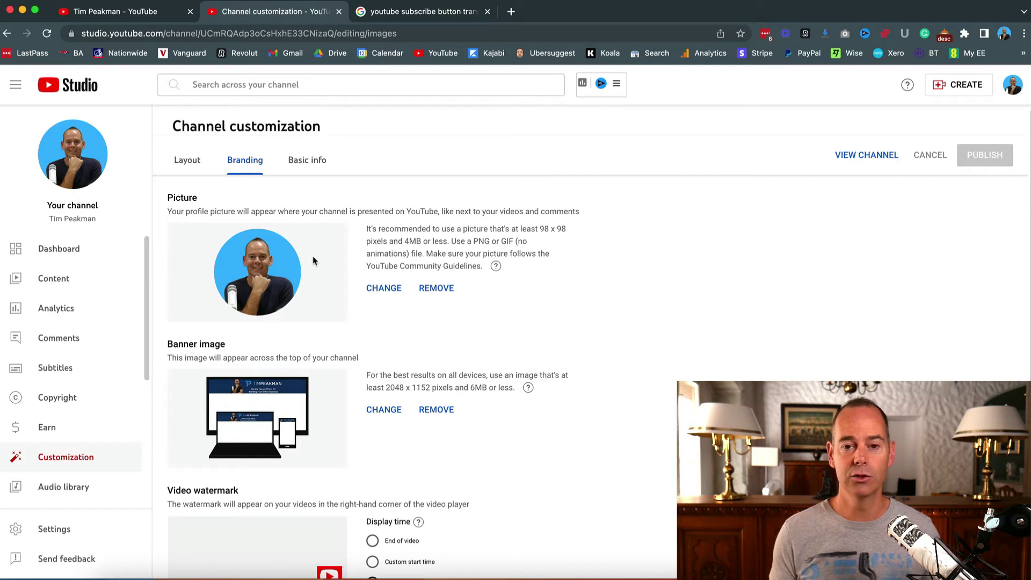
scroll(638, 335, "down", 2)
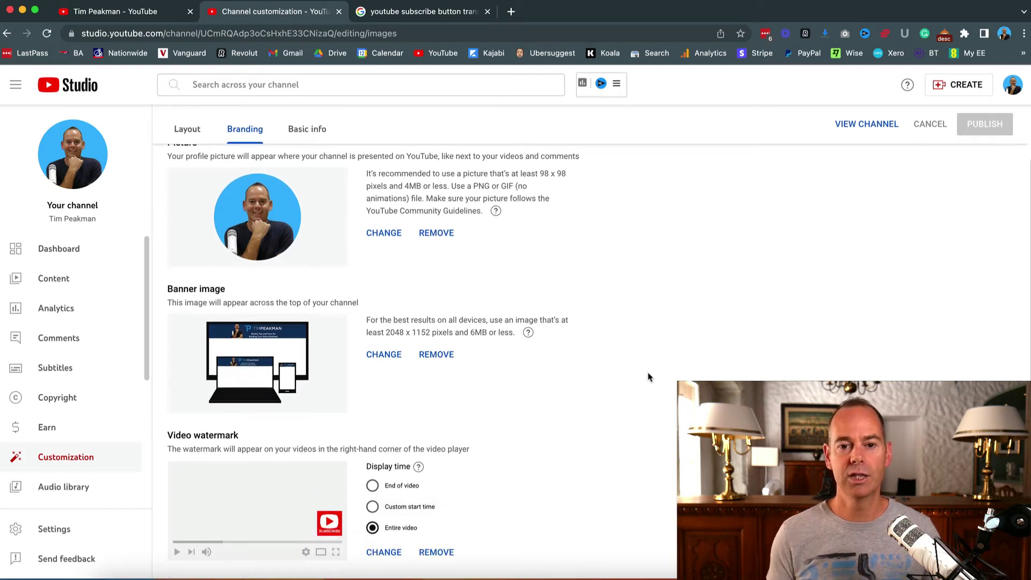
left_click(142, 17)
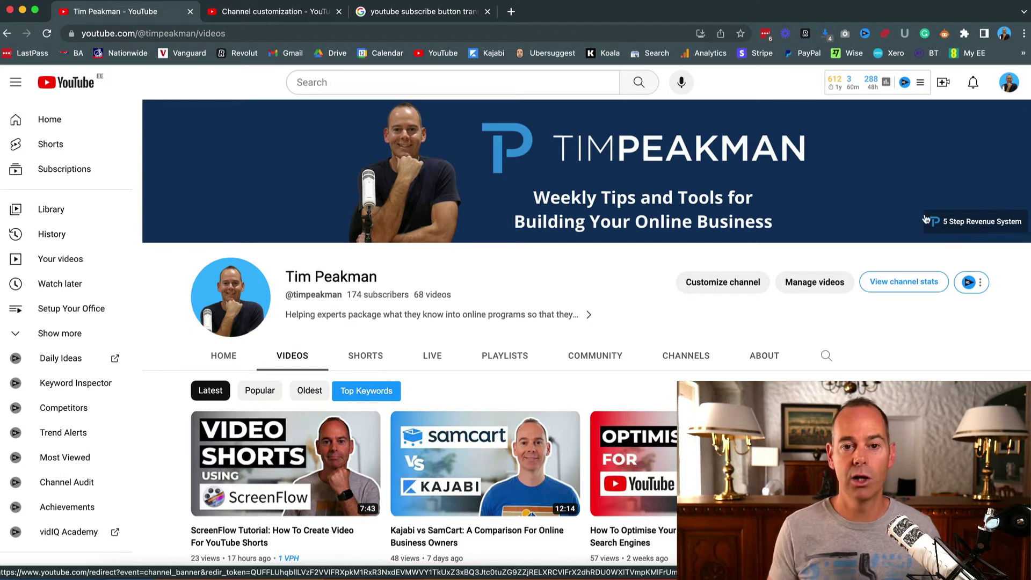
- Revisit Channel customization, then switch to the 'youtube subscribe button transparent background' Google results
left_click(300, 19)
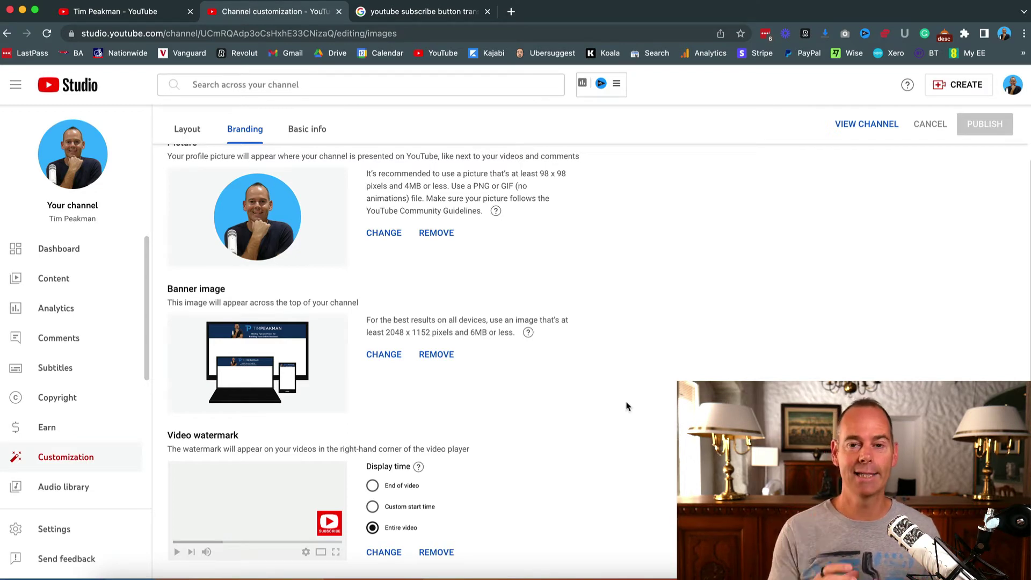
left_click(428, 13)
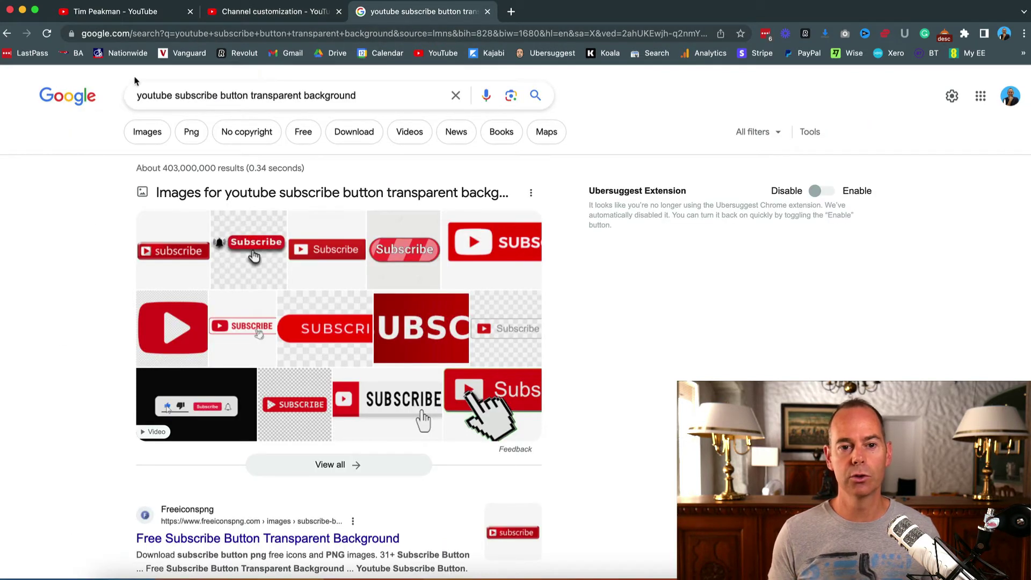
- Filter the 'youtube subscribe button transparent background' search to Images and browse the results
left_click(394, 97)
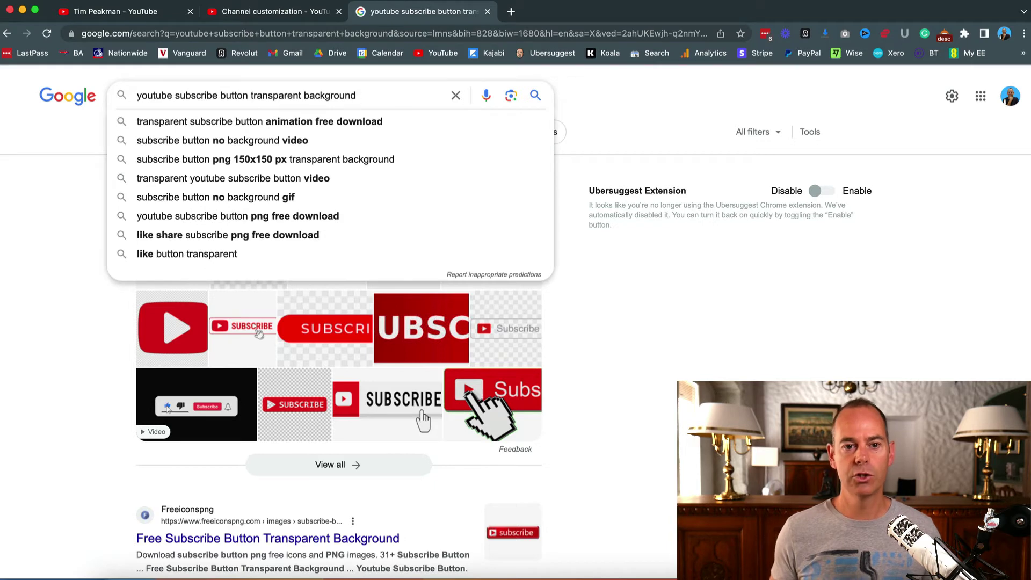
left_click(86, 177)
left_click(170, 137)
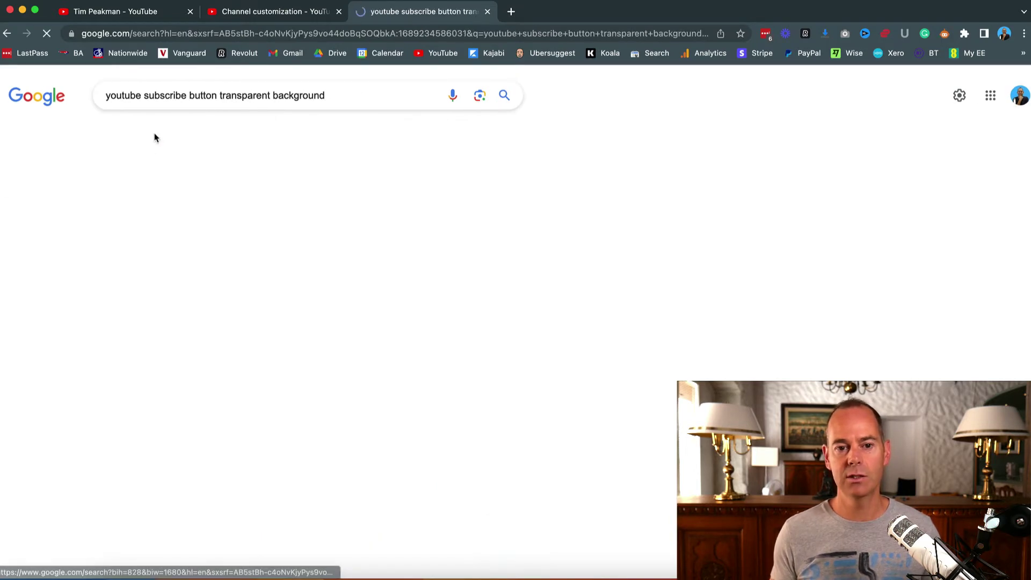
scroll(269, 473, "down", 3)
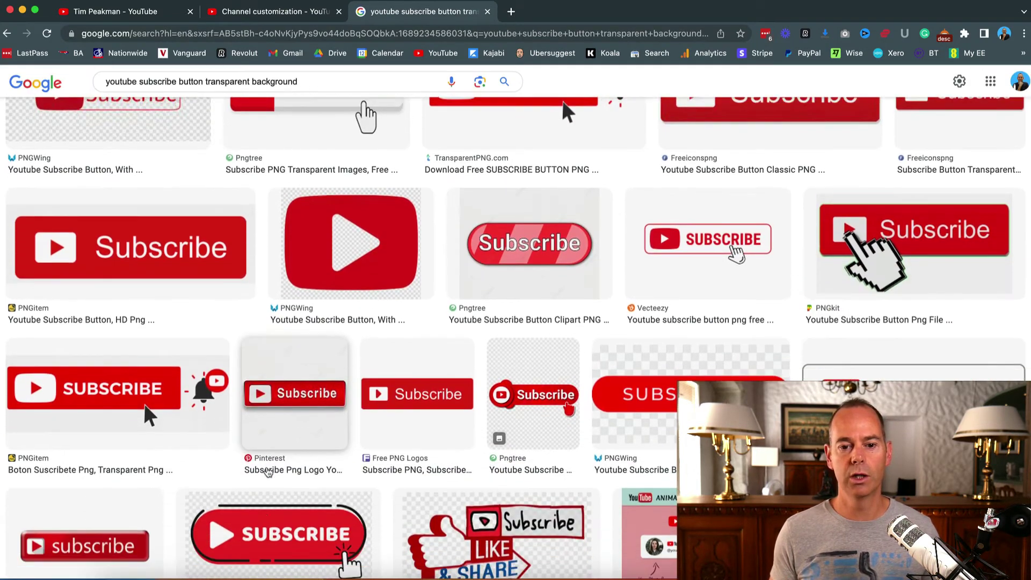
scroll(292, 412, "up", 3)
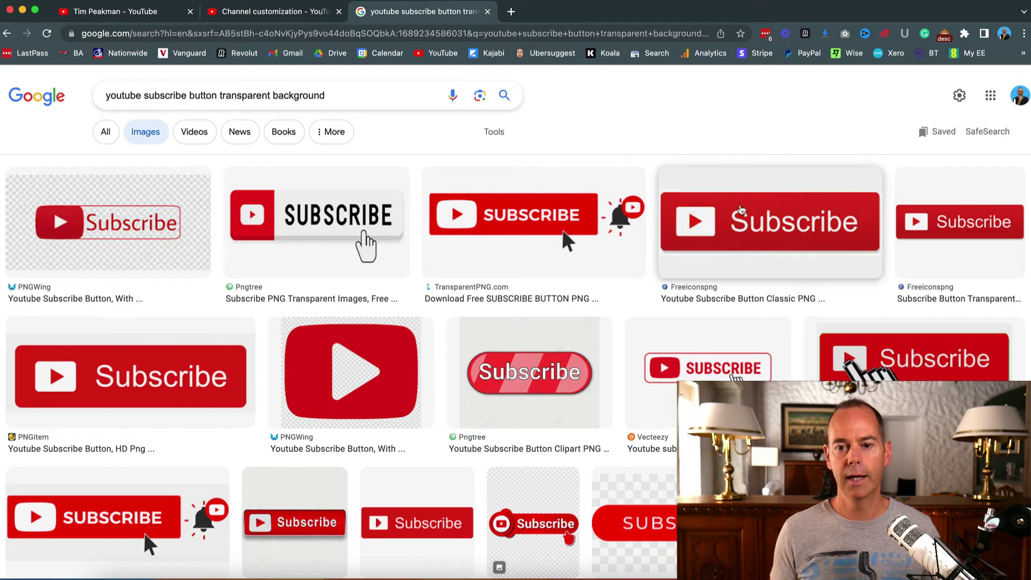
- Open the Freeiconspng Subscribe button image in a new tab, view it, and close it
left_click(742, 211)
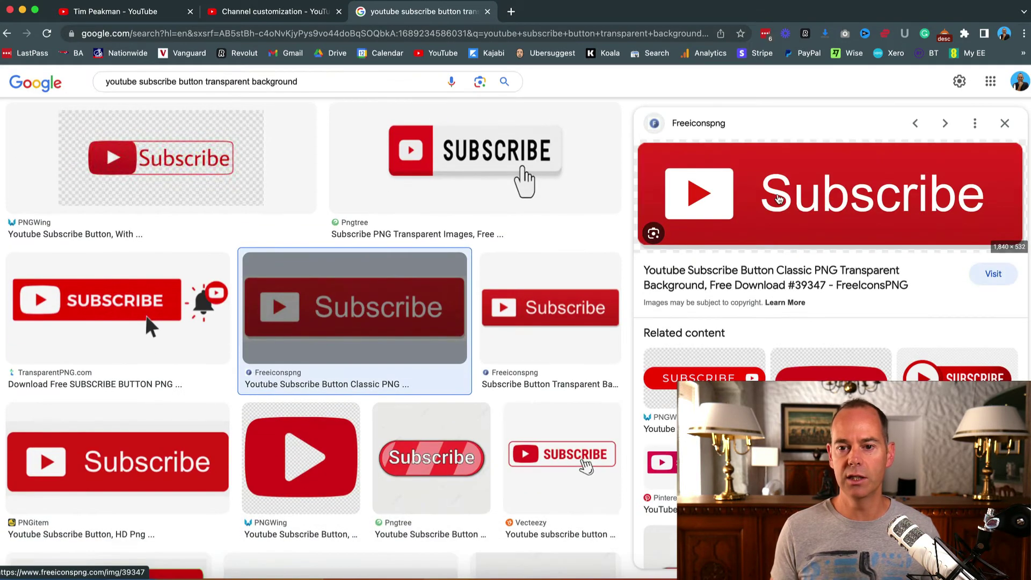
right_click(789, 194)
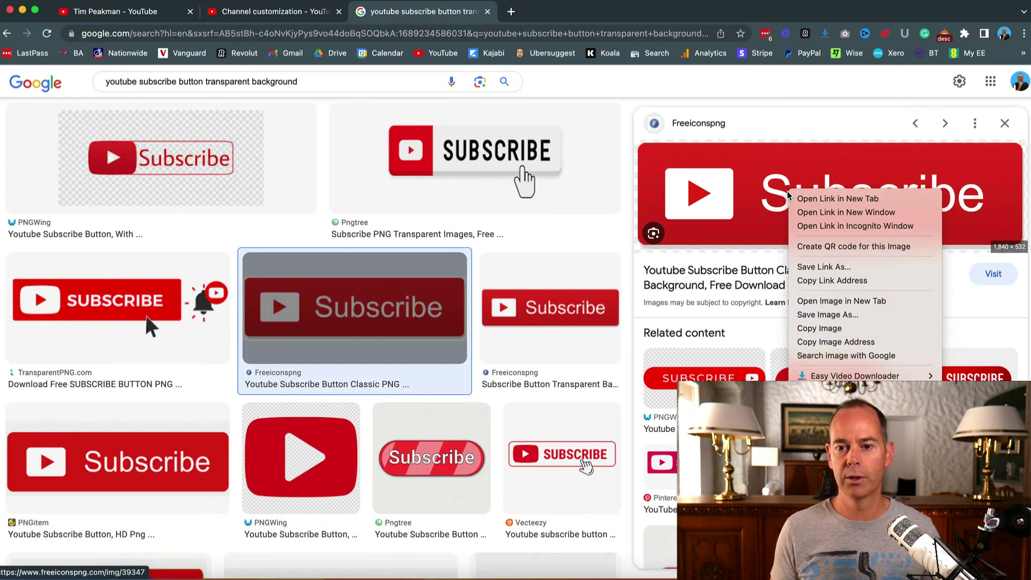
left_click(820, 300)
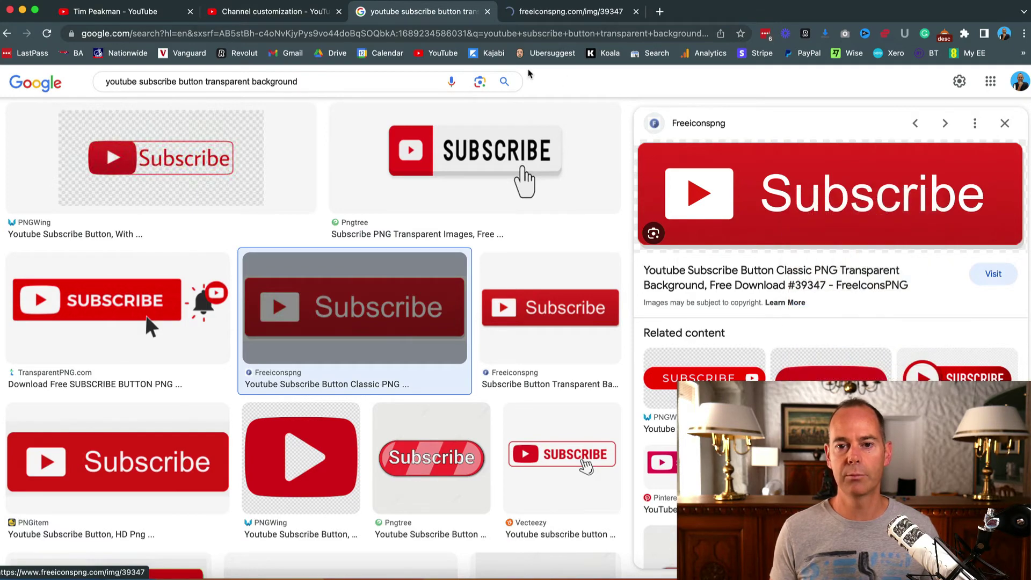
left_click(547, 16)
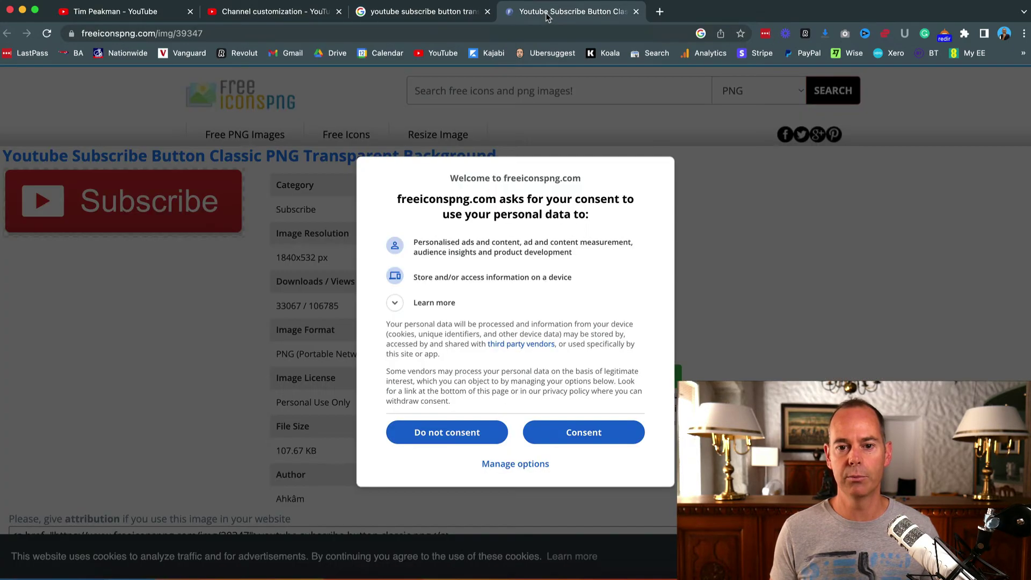
left_click(636, 11)
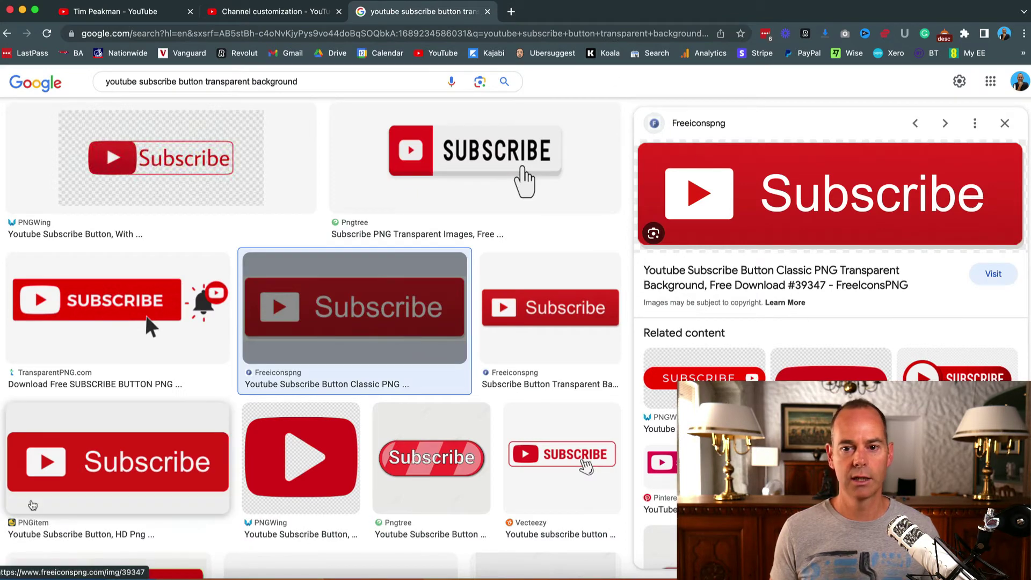
- Preview the PNGitem HD Subscribe button image and open it full-size in a new tab
left_click(32, 505)
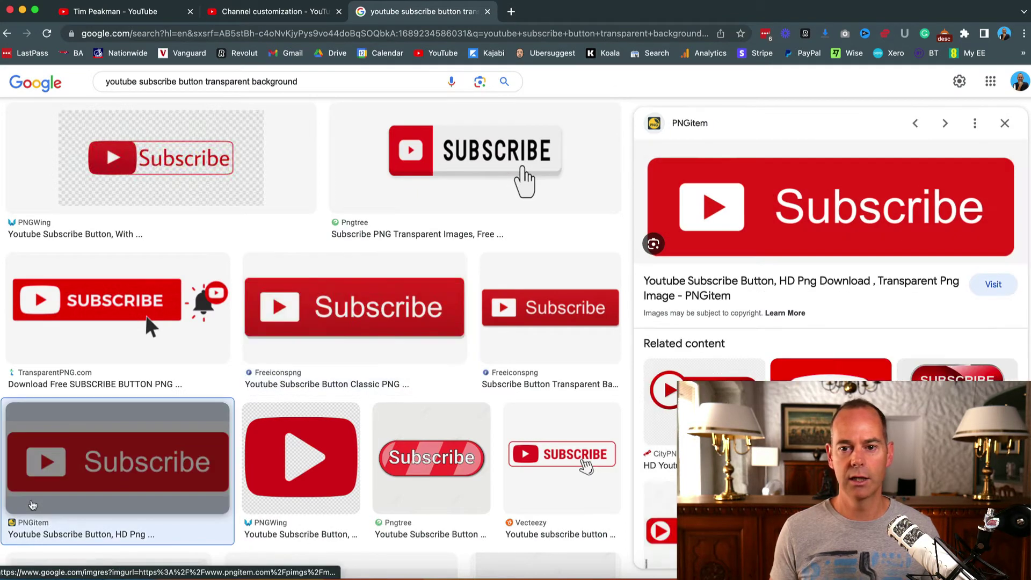
right_click(806, 200)
left_click(695, 119)
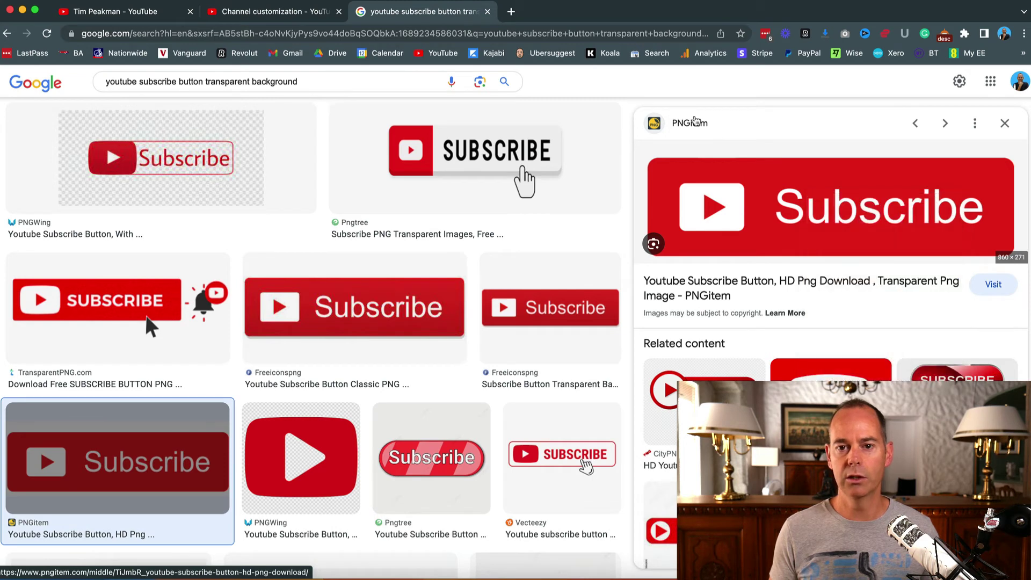
left_click(562, 11)
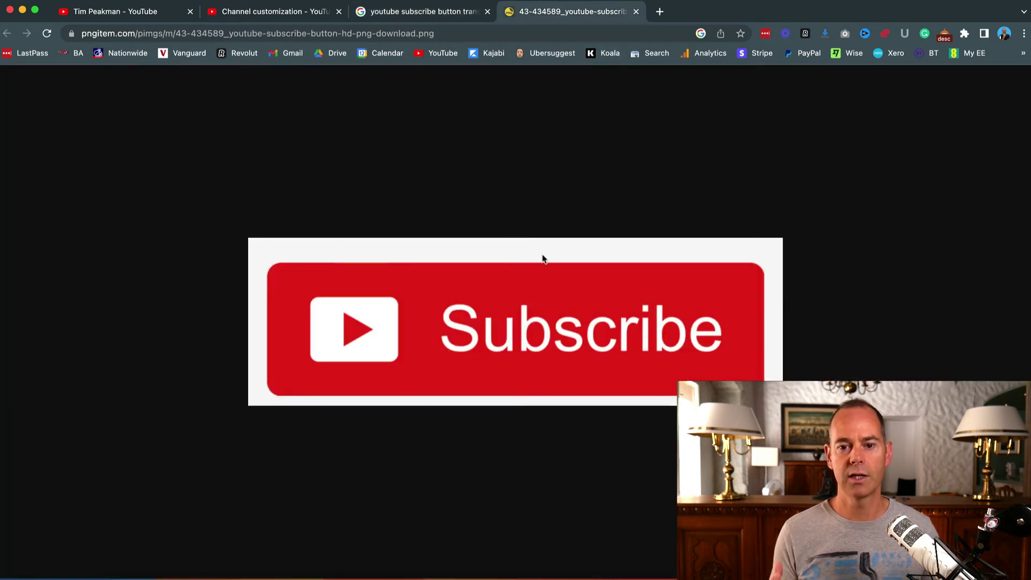
- Save the red Subscribe image to Downloads with the file name 'YouTube SB'
right_click(514, 253)
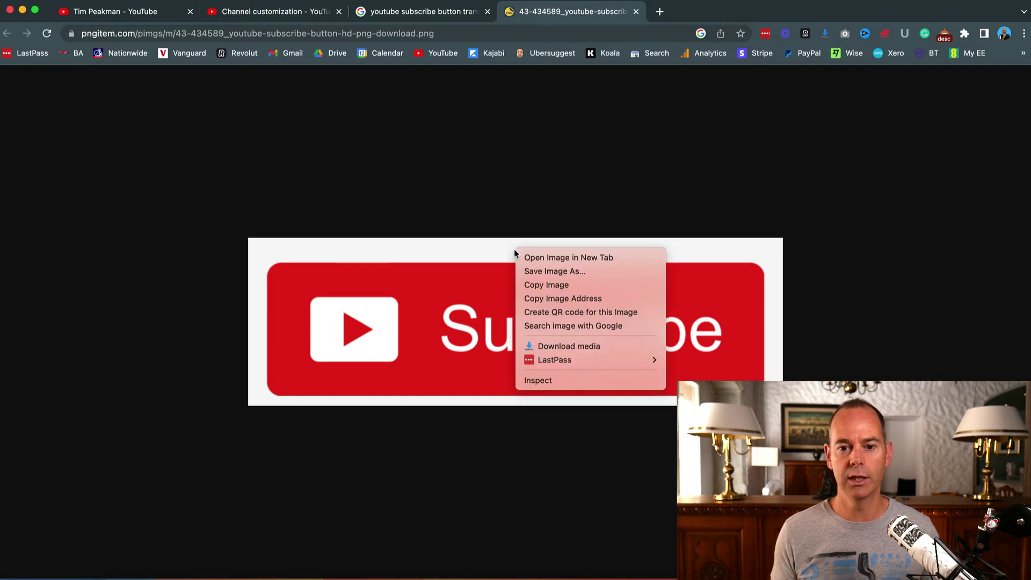
left_click(533, 273)
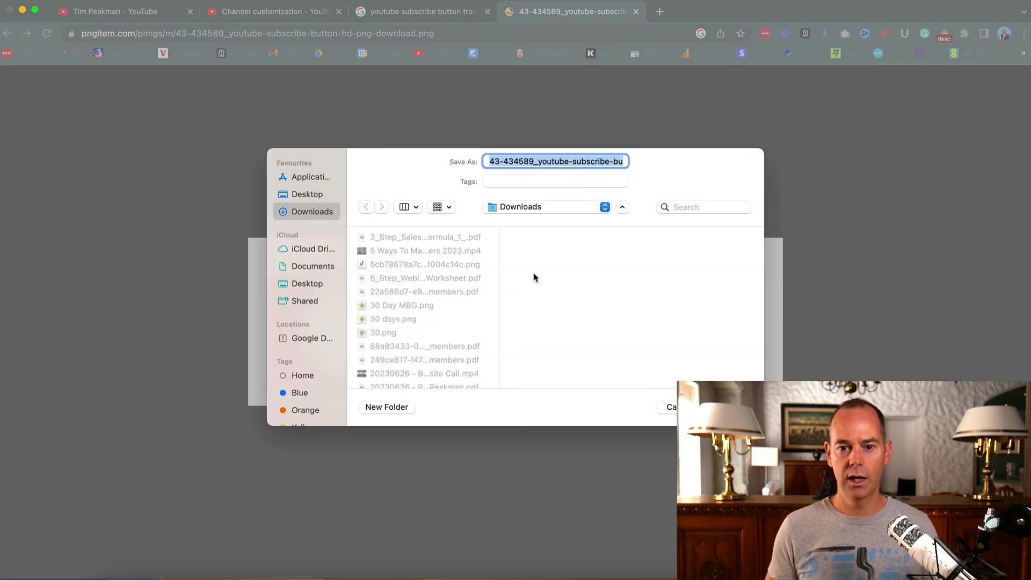
type("Yout")
key("BackSpace")
key("BackSpace")
key("BackSpace")
key("BackSpace")
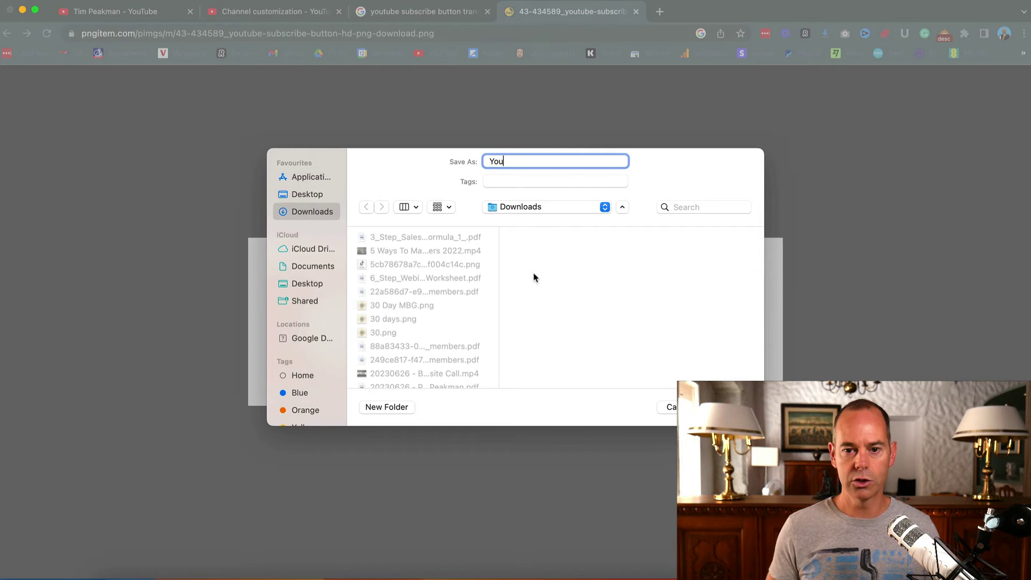
type("YouTube")
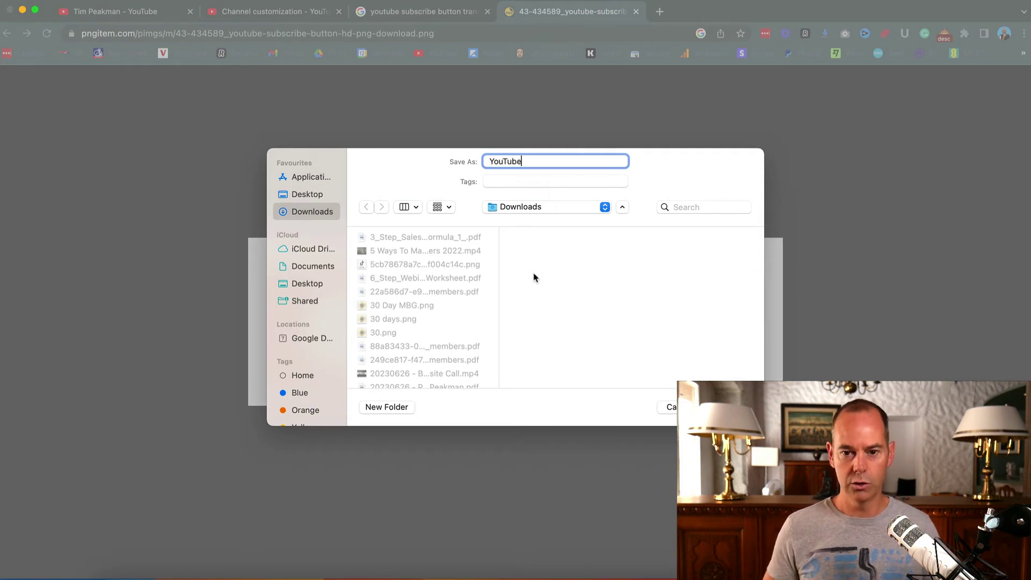
type(" SB")
key("Return")
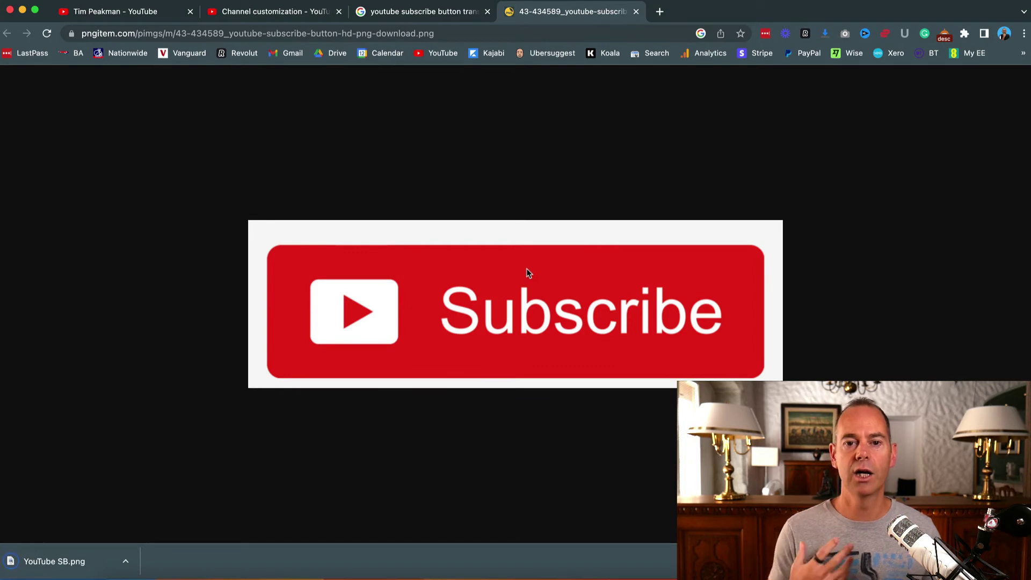
- Open the PNGWing transparent play-button image in a new tab, then return to Channel customization
left_click(420, 15)
scroll(350, 372, "down", 2)
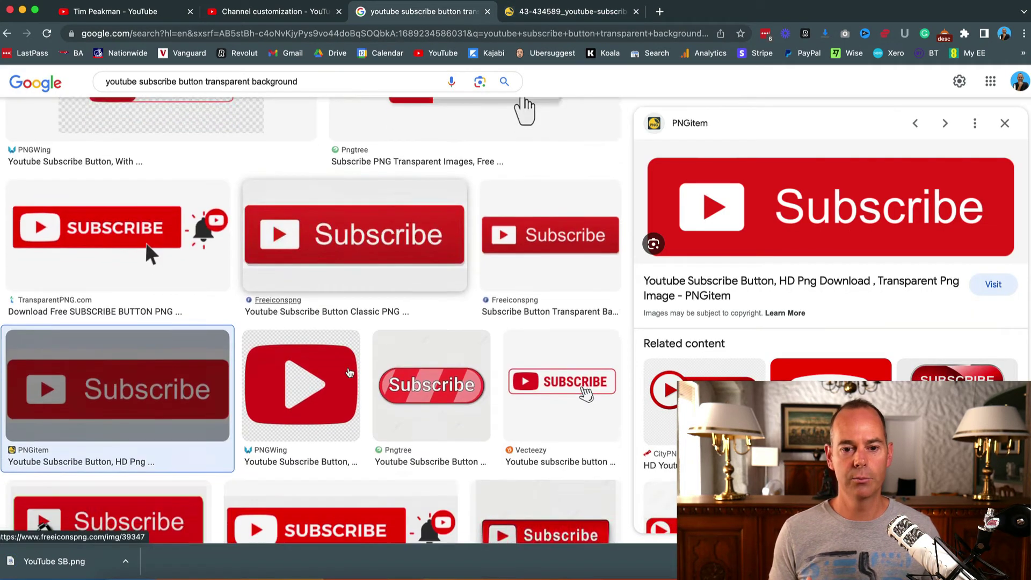
left_click(350, 370)
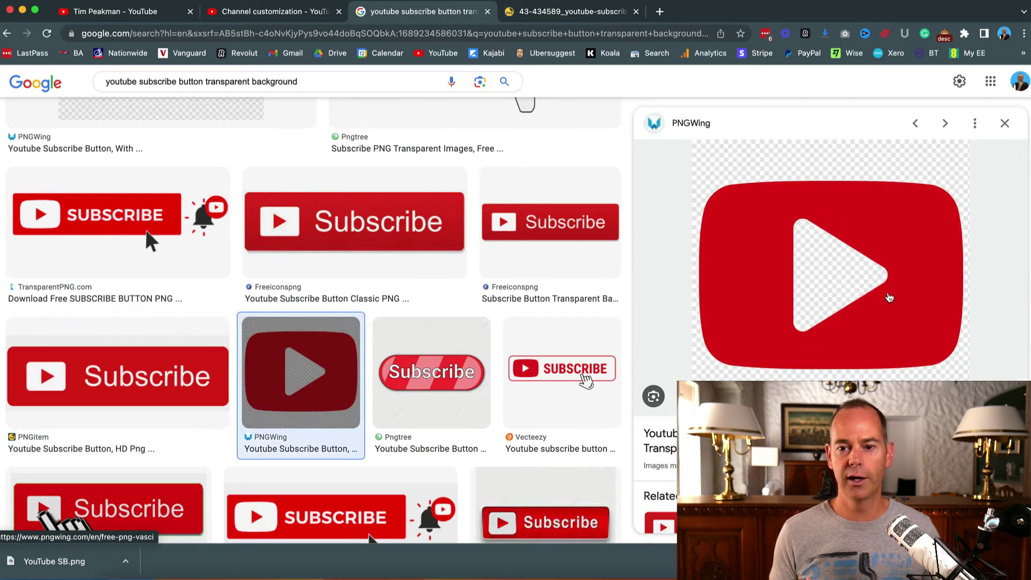
right_click(824, 280)
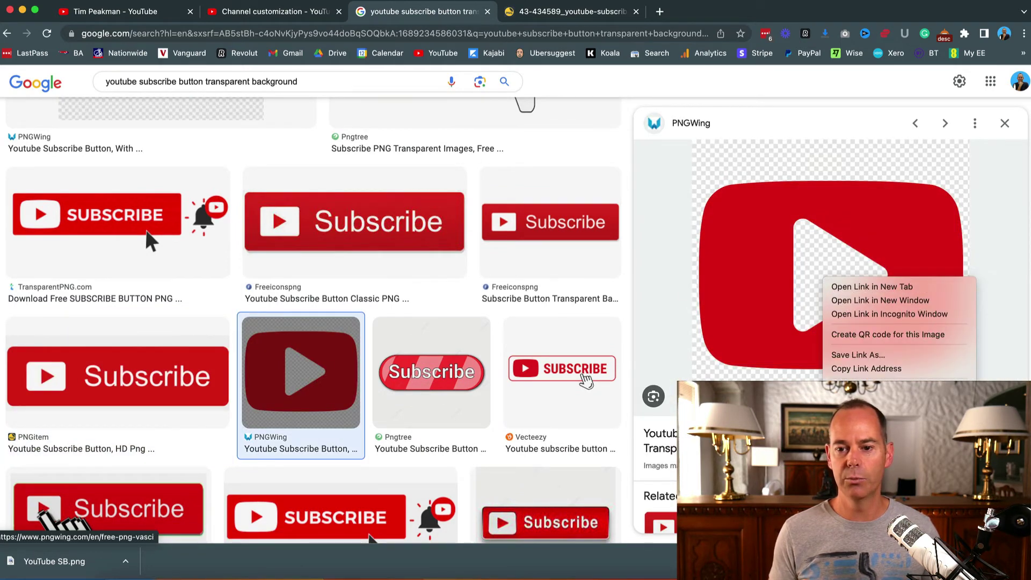
left_click(870, 389)
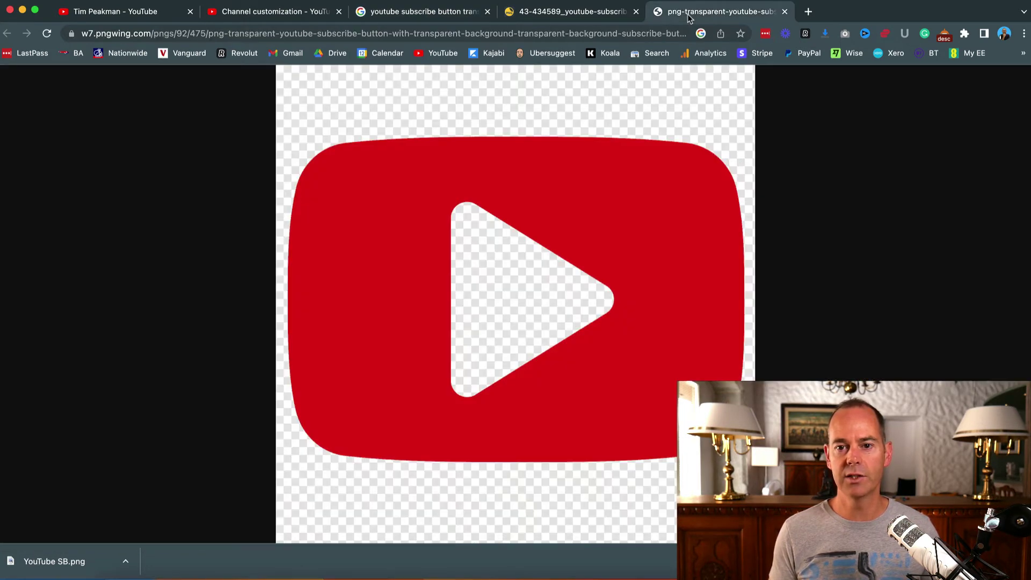
left_click(720, 11)
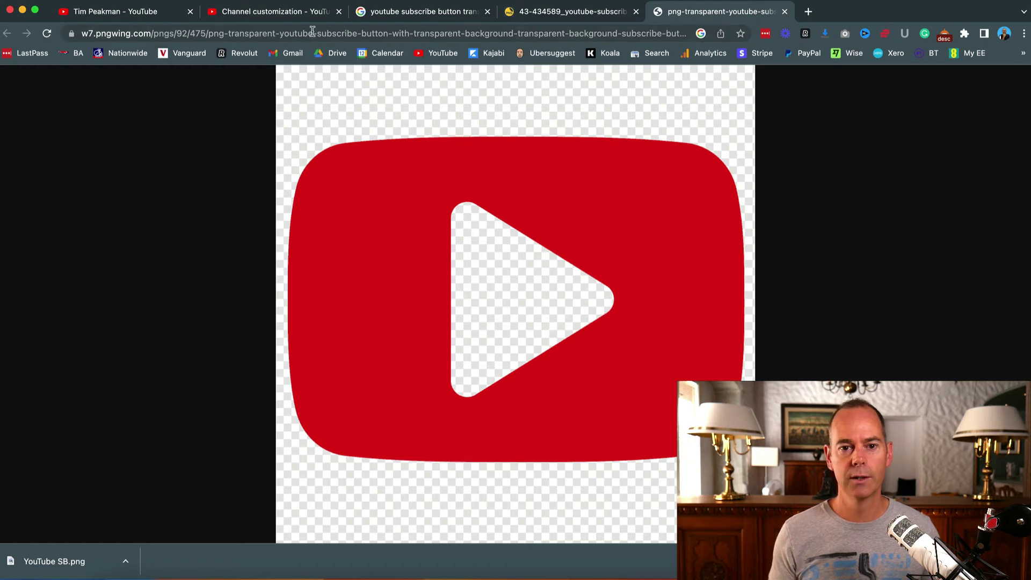
left_click(289, 17)
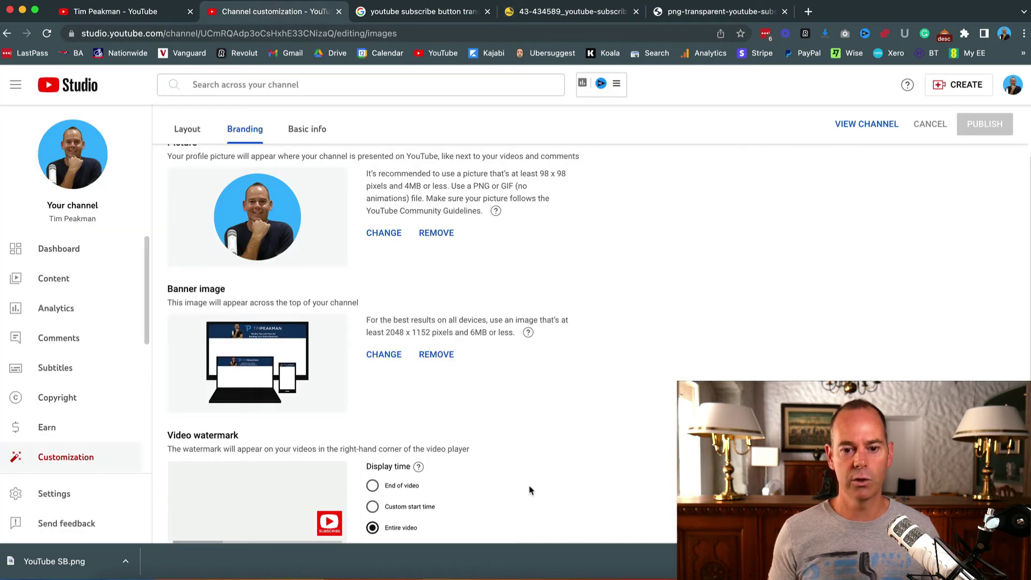
- Scroll down to the Video watermark section and dismiss the browser's downloads bar
scroll(531, 489, "down", 2)
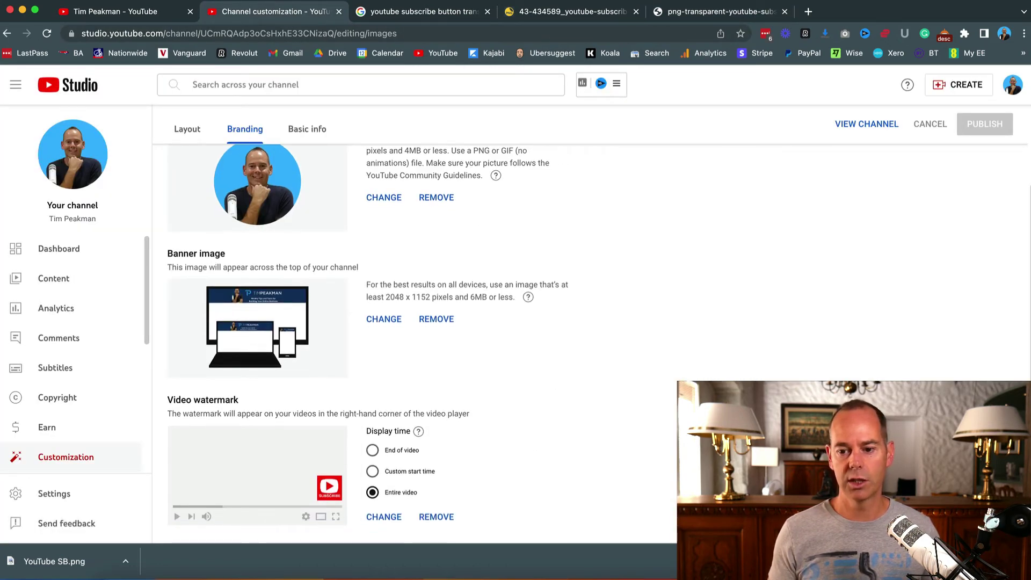
left_click(1019, 561)
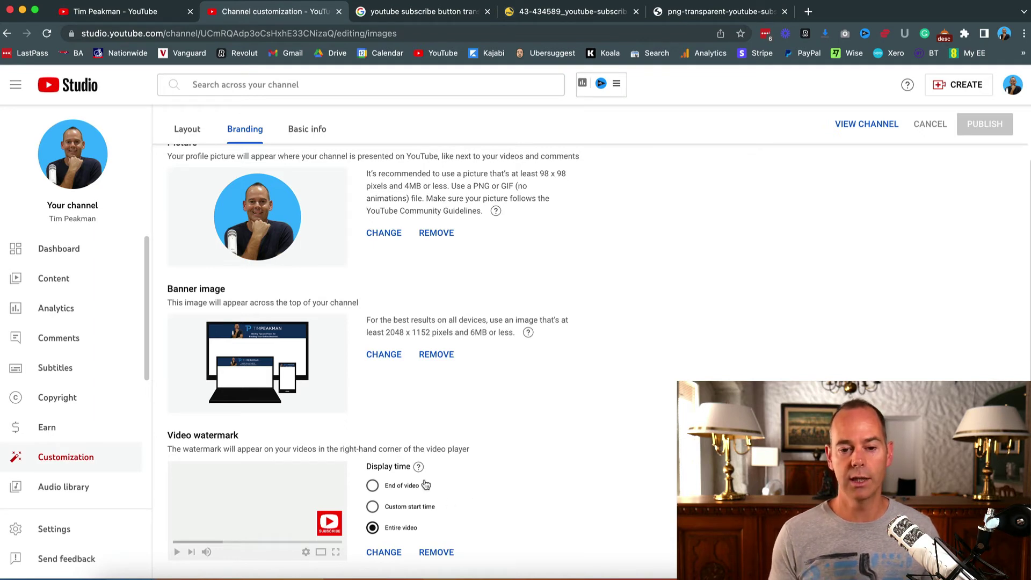
left_click(373, 486)
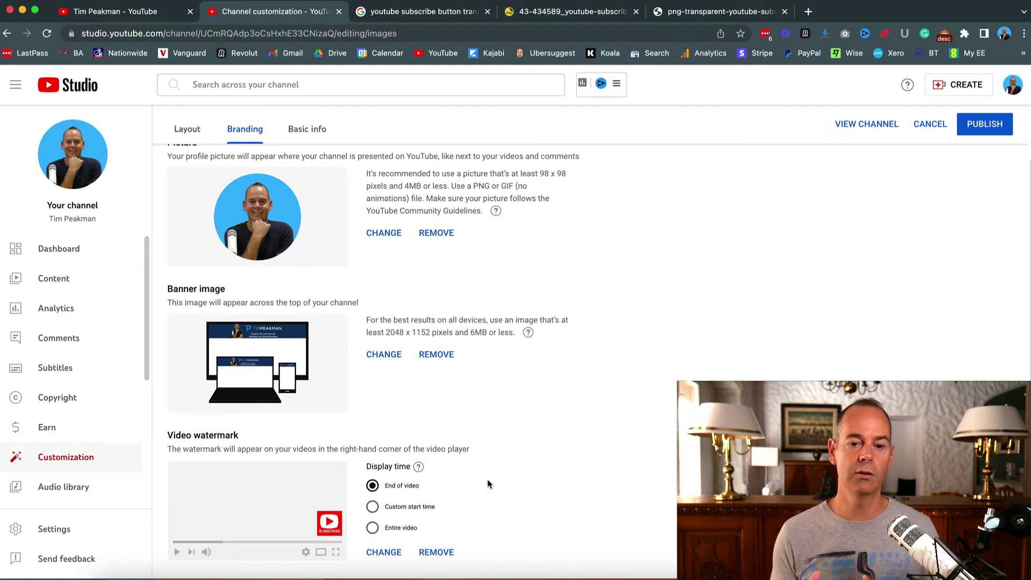
left_click(372, 507)
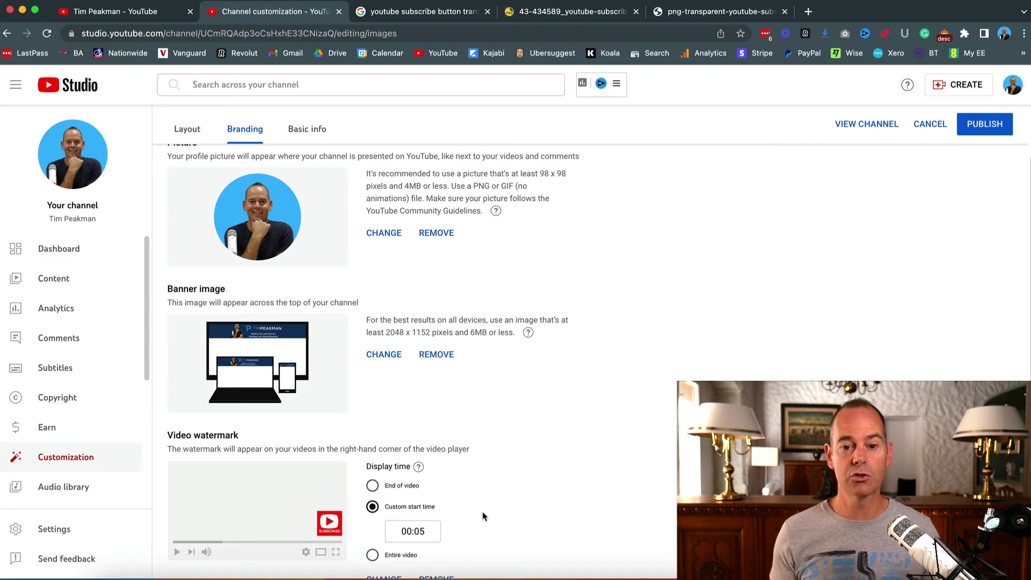
left_click(373, 555)
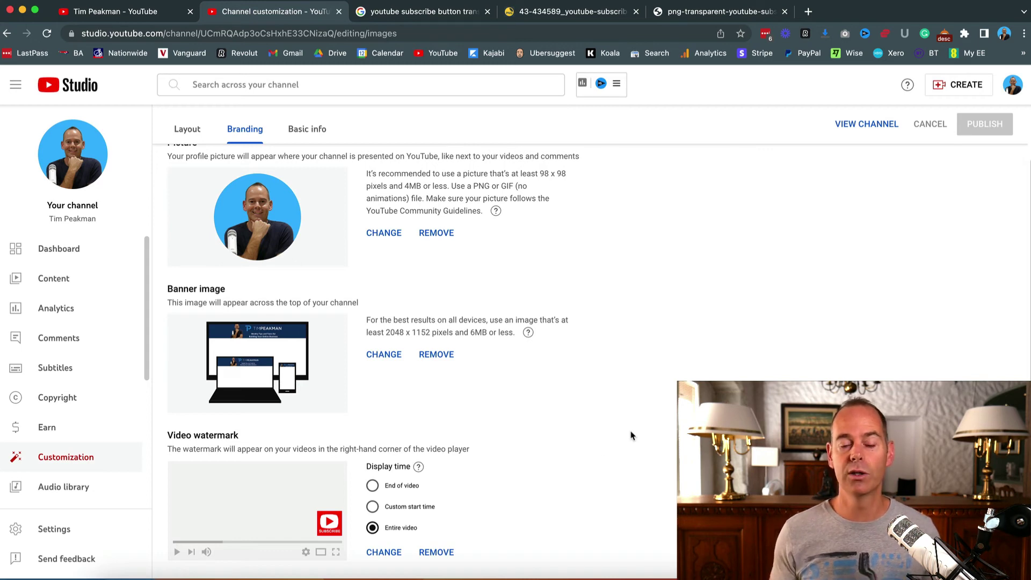
scroll(632, 435, "up", 2)
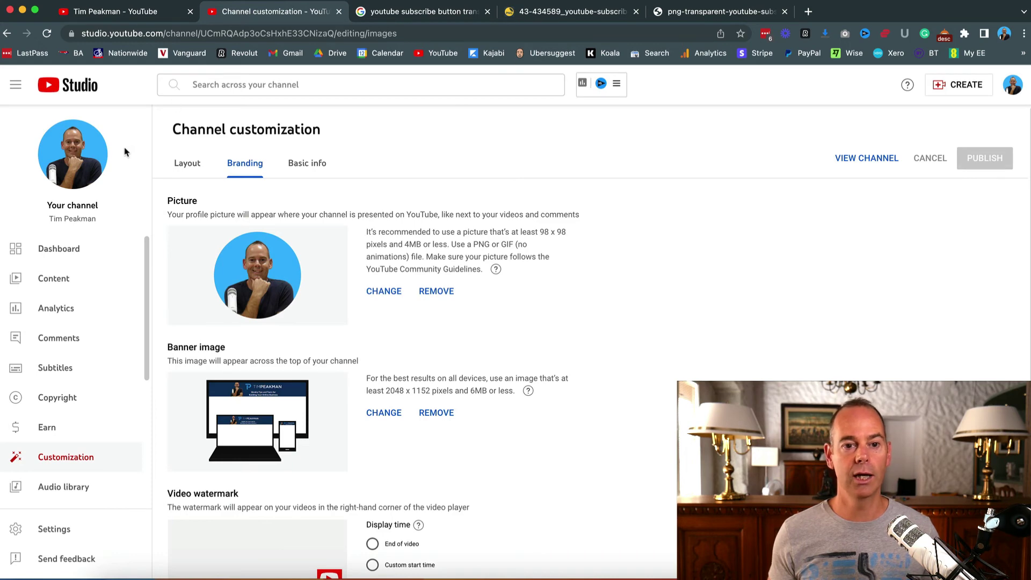
- Open the 'ScreenFlow Tutorial: How To Create Video For YouTube Shorts' video and pause it to check the bottom-right Subscribe watermark
left_click(77, 158)
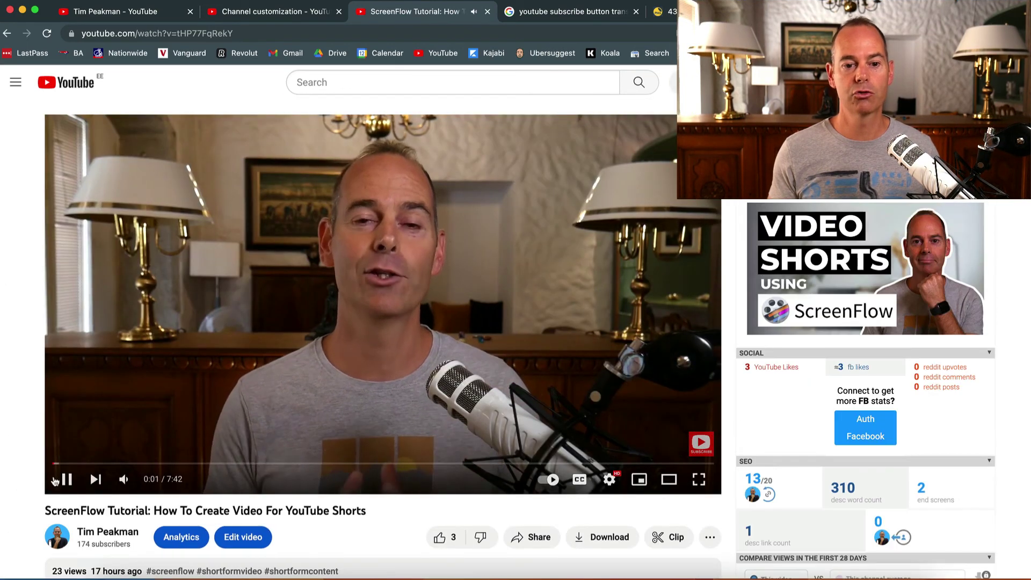
left_click(67, 479)
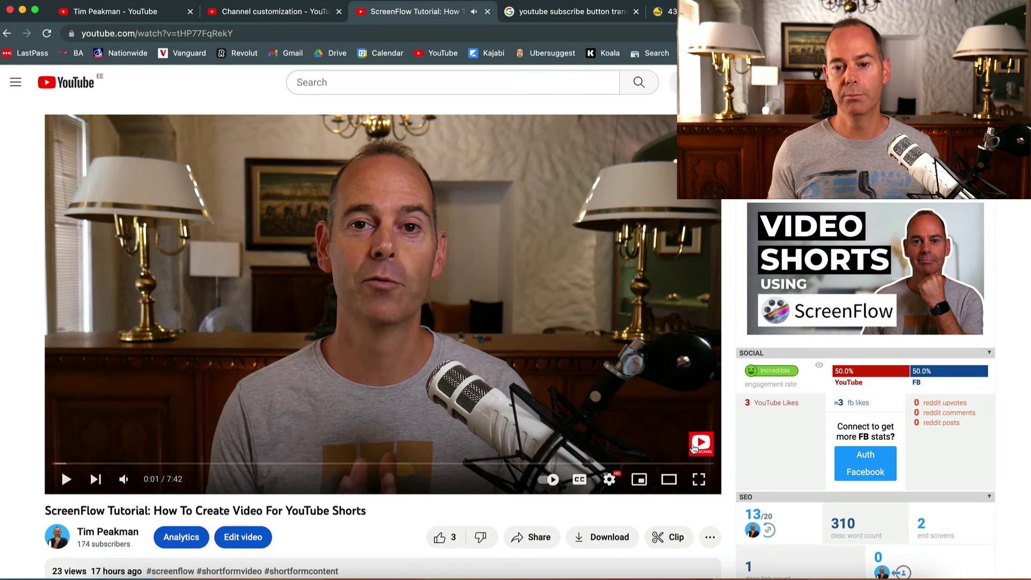
mouse_move(697, 447)
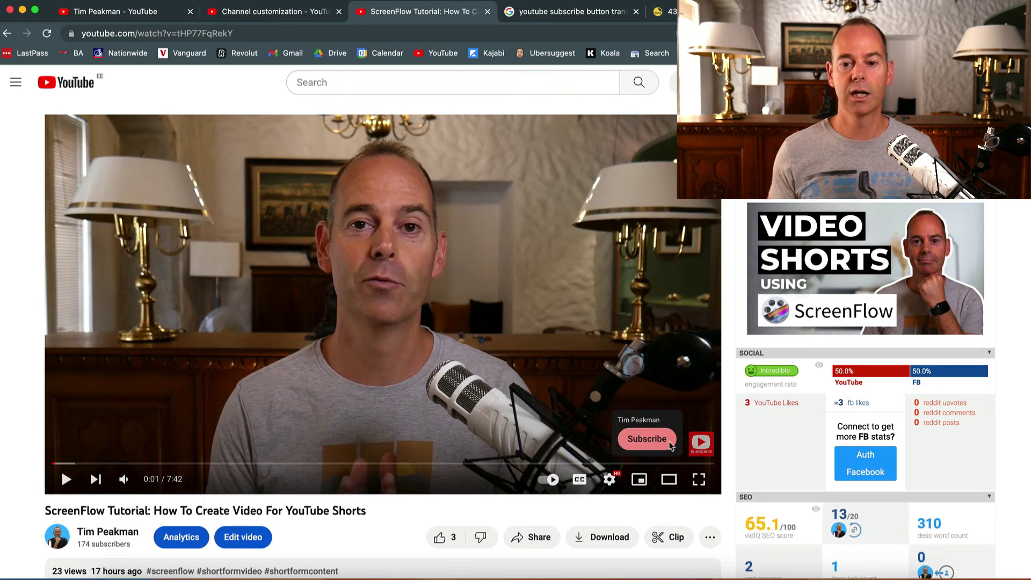